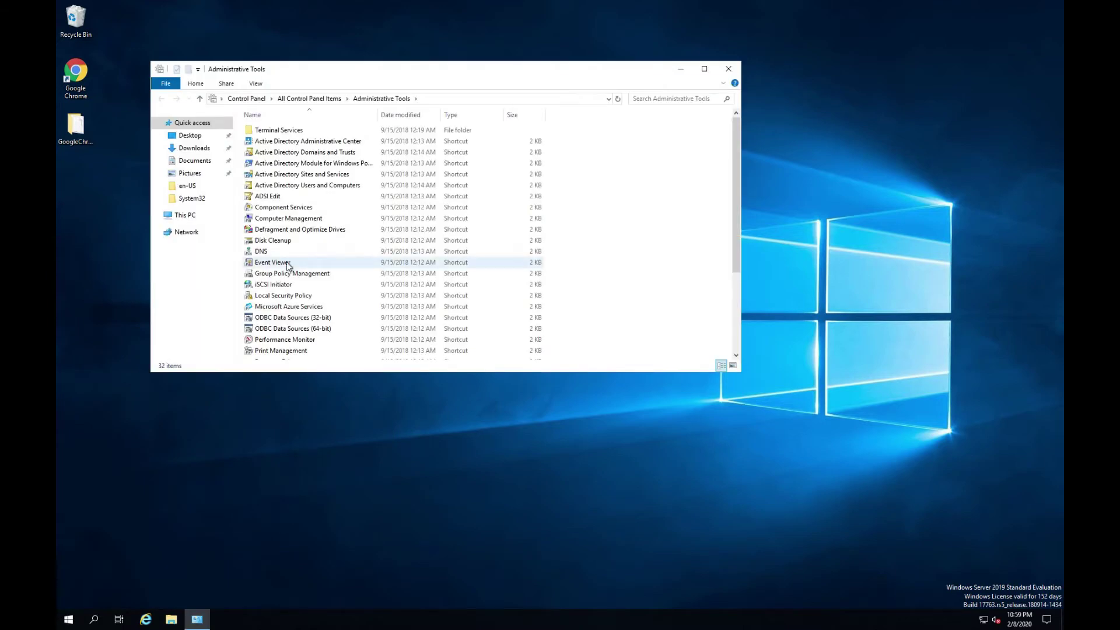
Launch Group Policy Management from the Administrative Tools folder.
{"action": "double_click", "coordinate": [301, 275]}
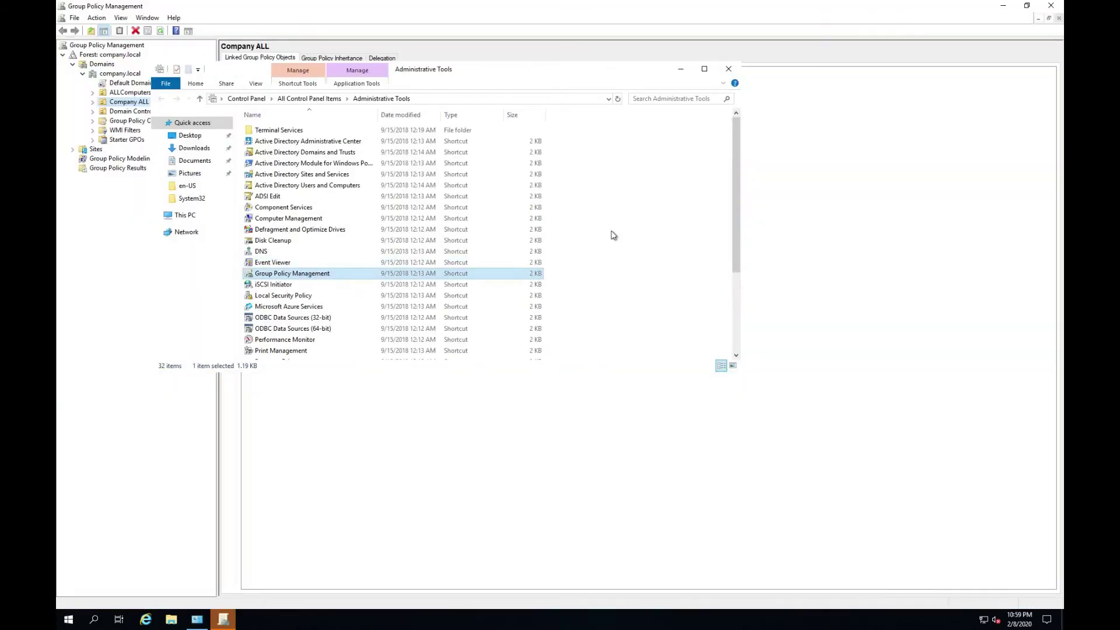
Close File Explorer and create a new GPO named 'Google Chrome Allow Flash' under Group Policy Objects.
{"action": "left_click", "coordinate": [733, 70]}
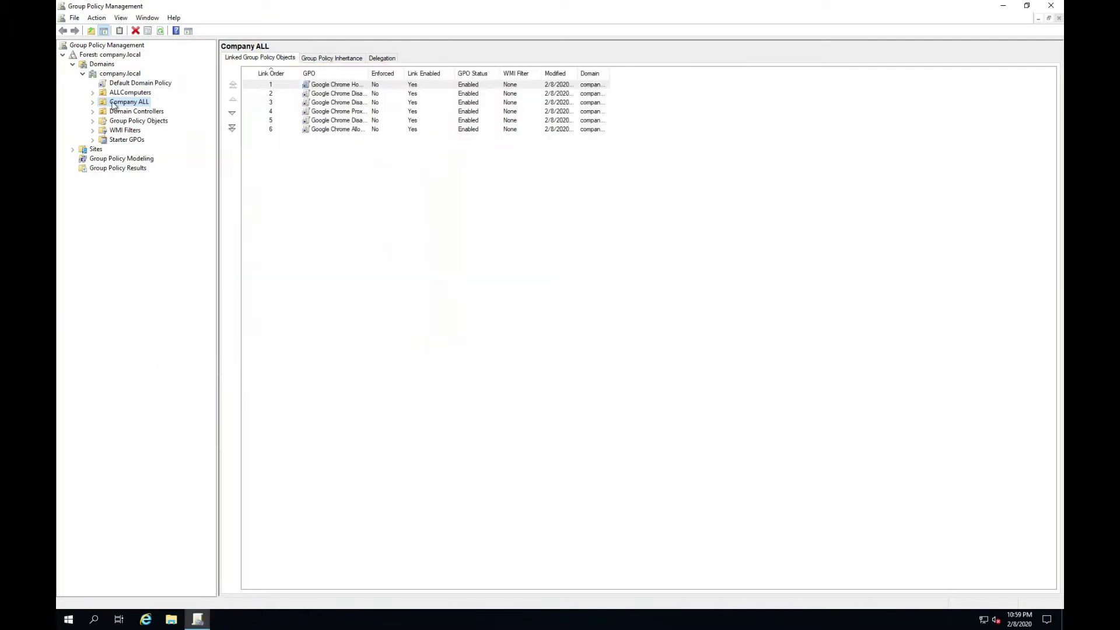
{"action": "left_click", "coordinate": [126, 121]}
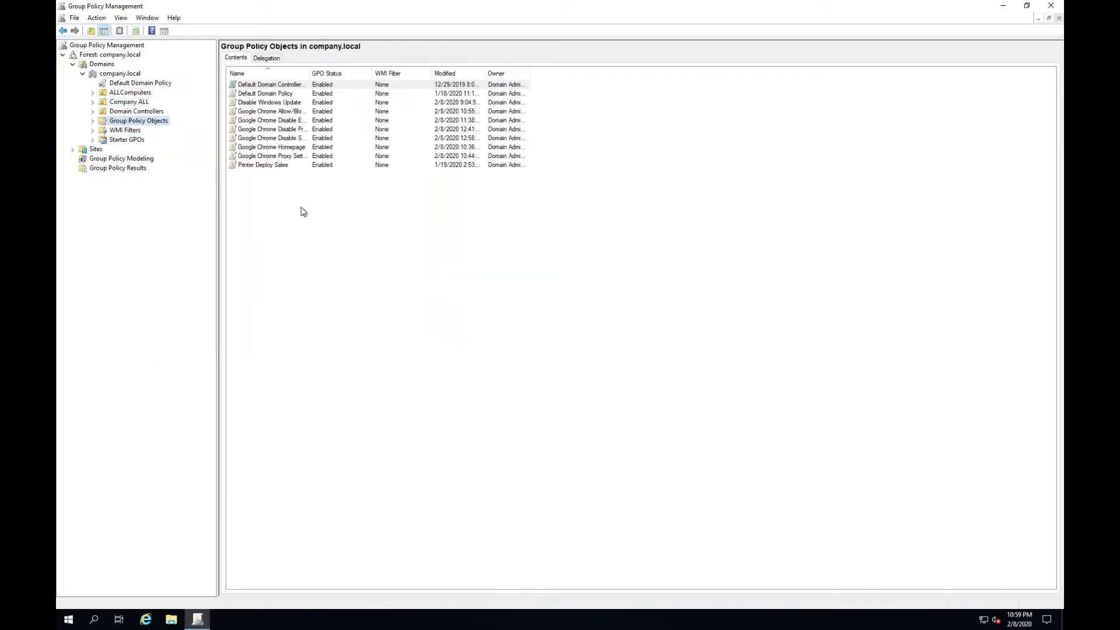
{"action": "right_click", "coordinate": [297, 204]}
{"action": "left_click", "coordinate": [323, 208]}
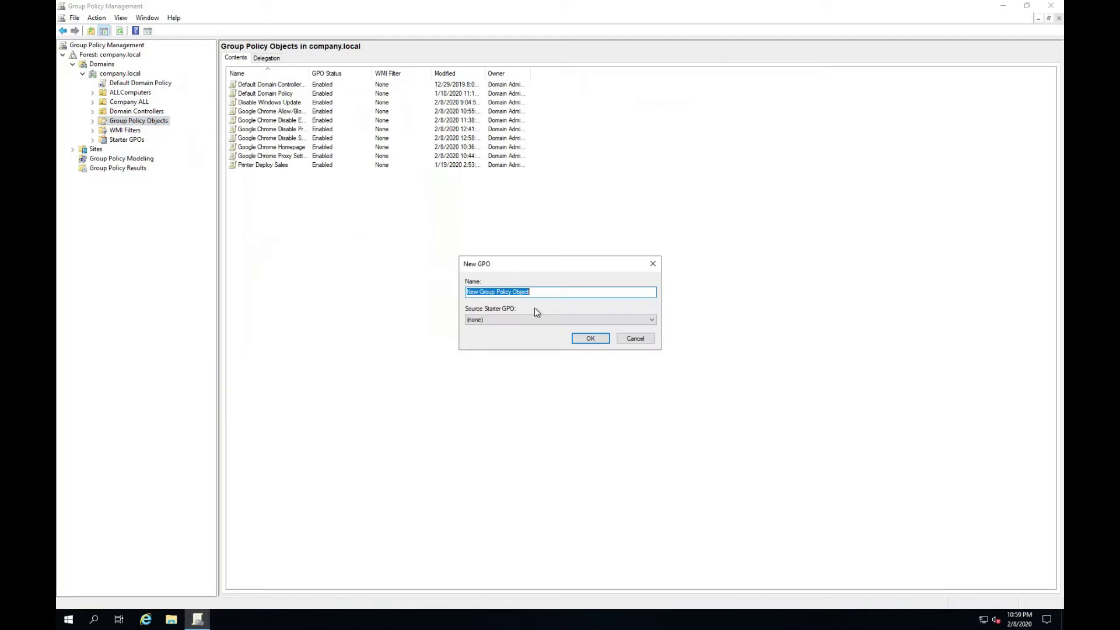
{"action": "type", "text": "Google Chrome Allow Flash"}
{"action": "left_click", "coordinate": [590, 339]}
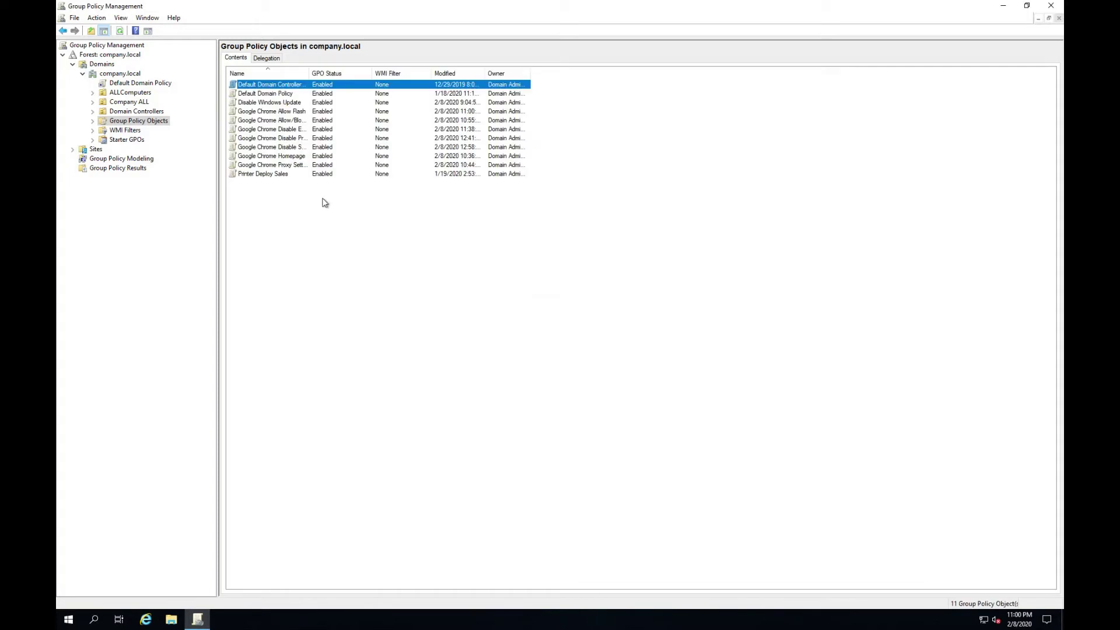
Open the Google Chrome Allow Flash GPO for editing and expand the User Configuration Policies branch.
{"action": "double_click", "coordinate": [309, 73]}
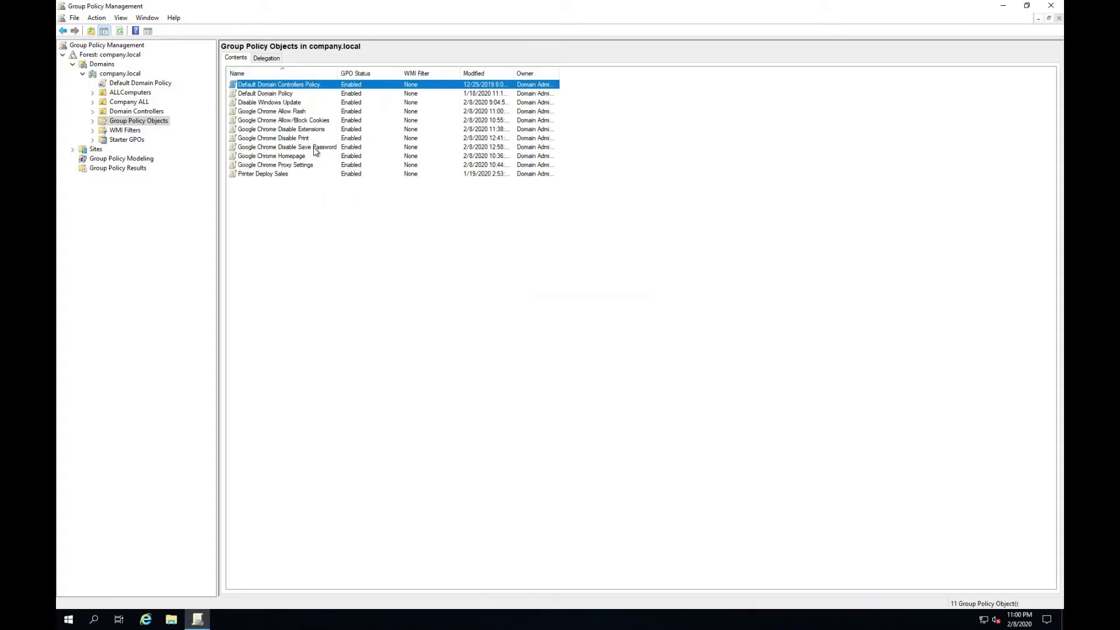
{"action": "left_click", "coordinate": [296, 113]}
{"action": "right_click", "coordinate": [295, 113]}
{"action": "left_click", "coordinate": [327, 116]}
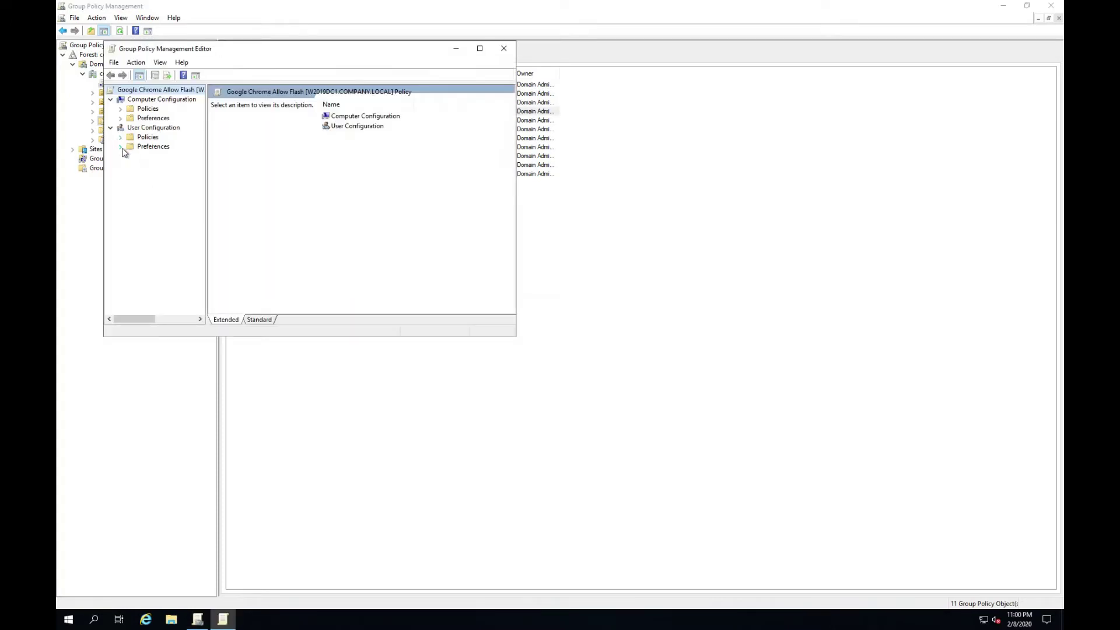
{"action": "left_click", "coordinate": [120, 146]}
{"action": "left_click", "coordinate": [120, 137]}
Add chrome.adm from GoogleChromeEnterpriseBundle64\Configuration\adm\en-US to the user Administrative Templates.
{"action": "right_click", "coordinate": [161, 165]}
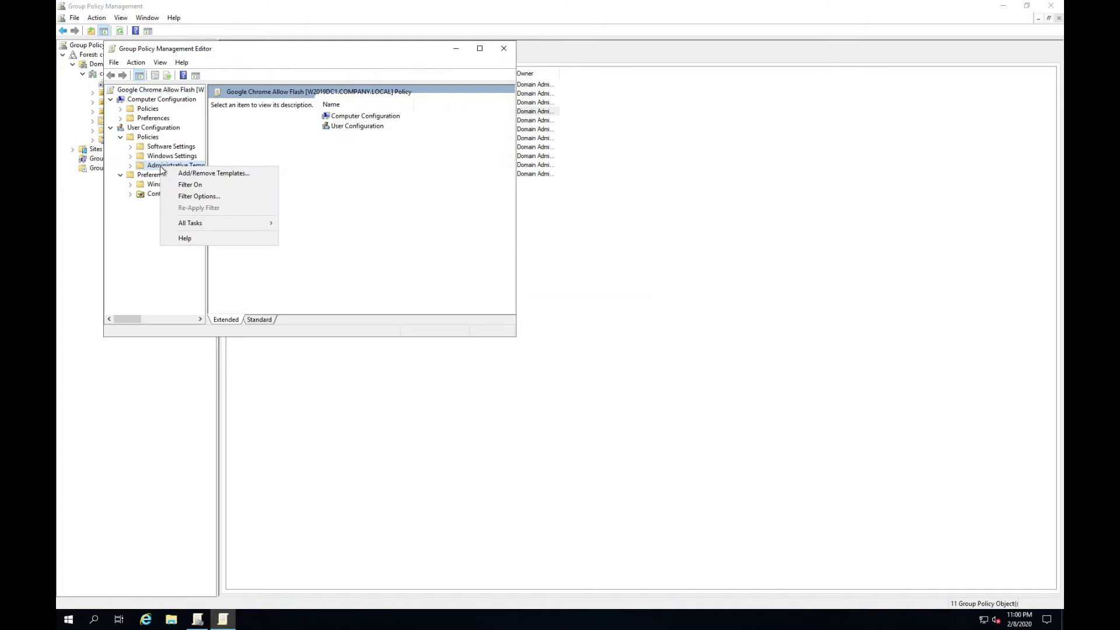
{"action": "left_click", "coordinate": [175, 174]}
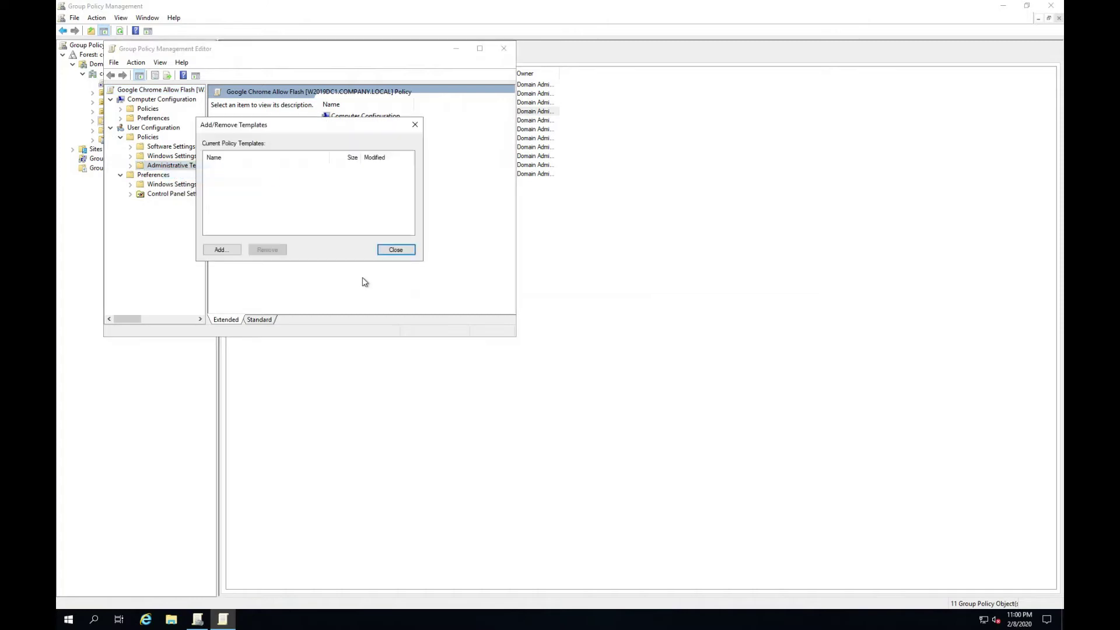
{"action": "left_click", "coordinate": [225, 251]}
{"action": "left_click", "coordinate": [229, 82]}
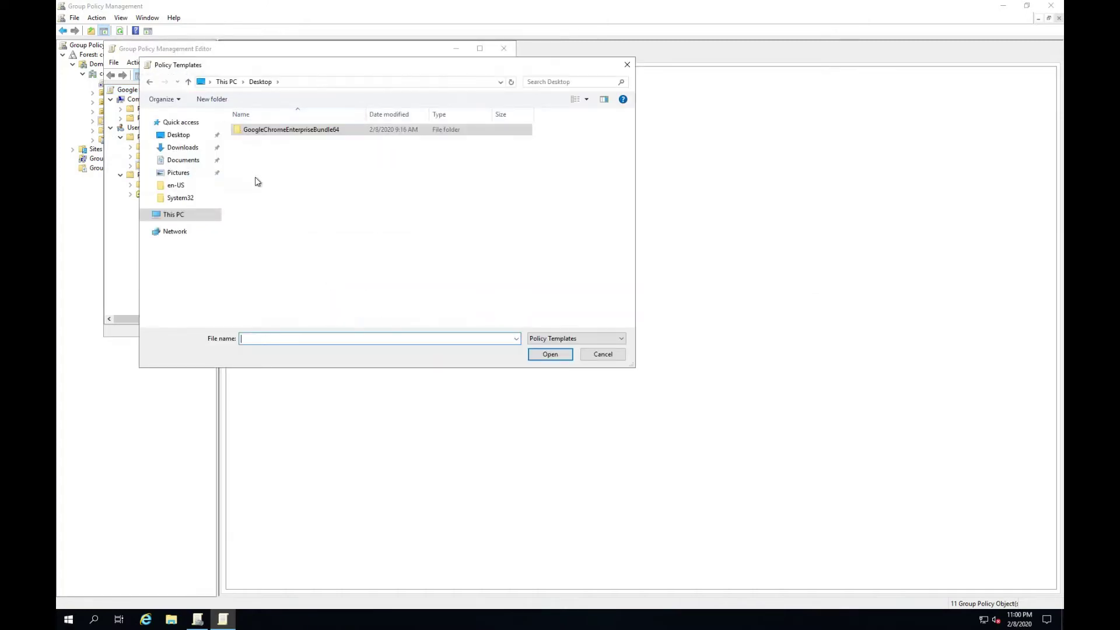
{"action": "double_click", "coordinate": [257, 128]}
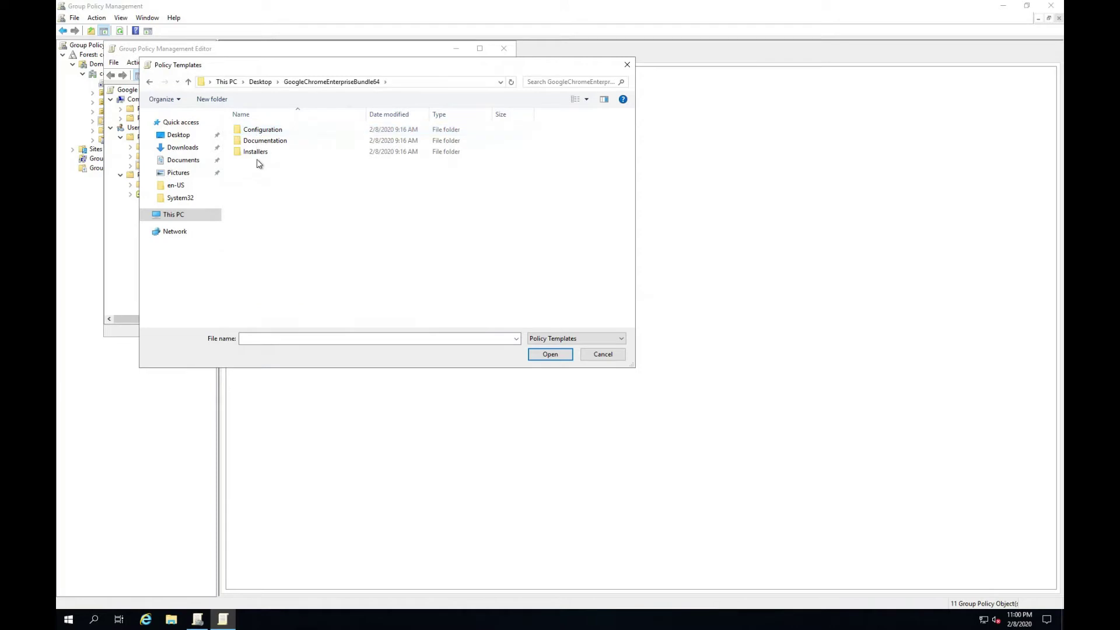
{"action": "double_click", "coordinate": [258, 131]}
{"action": "double_click", "coordinate": [256, 128]}
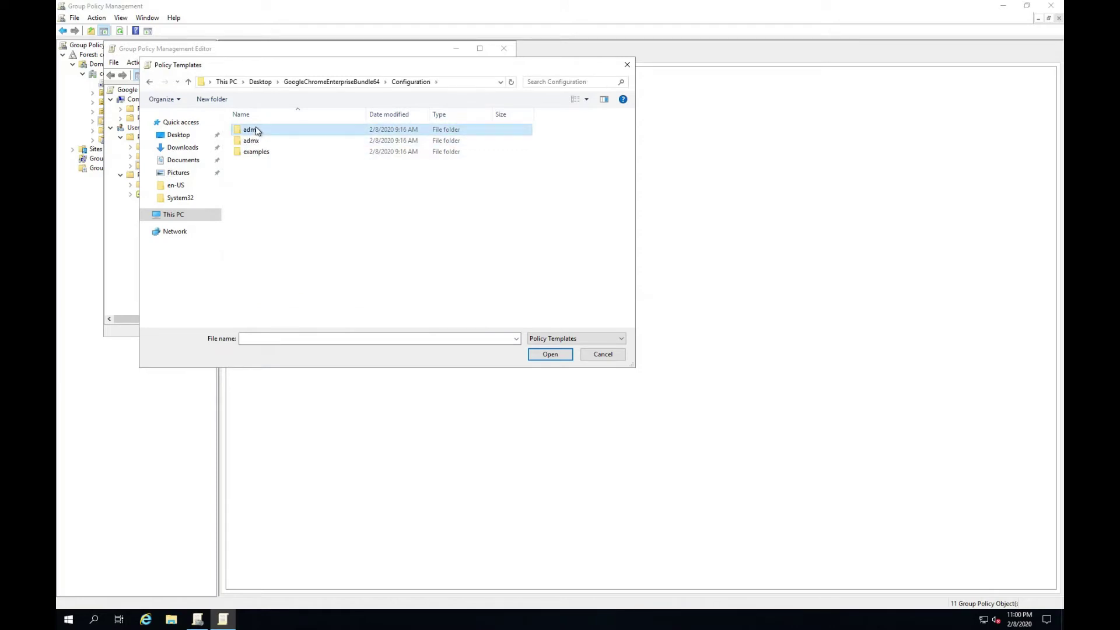
{"action": "double_click", "coordinate": [267, 251]}
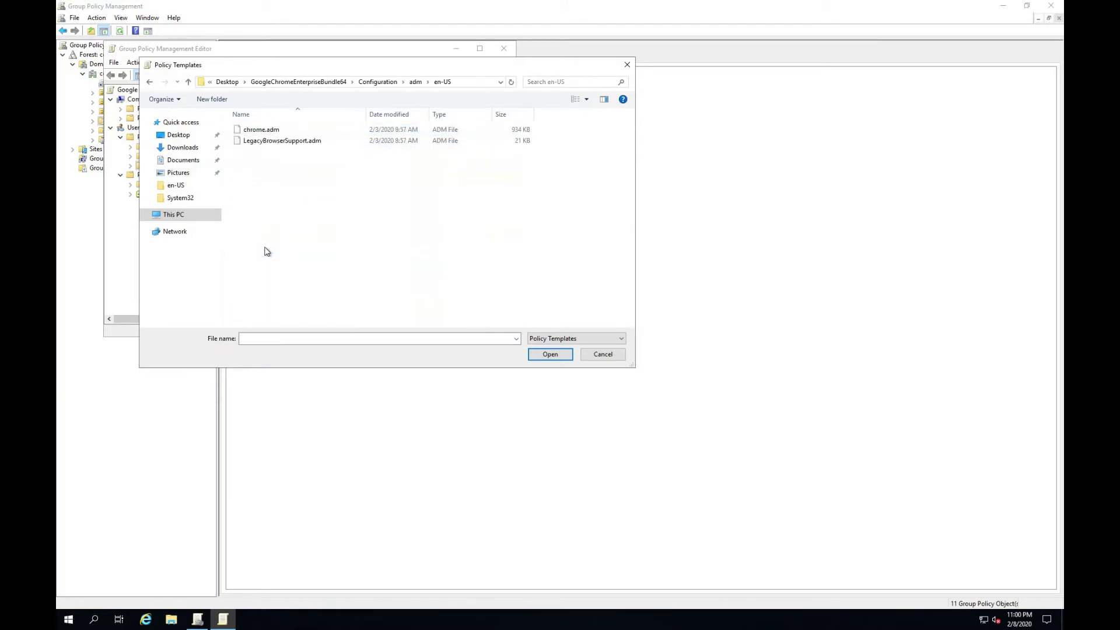
{"action": "double_click", "coordinate": [258, 132]}
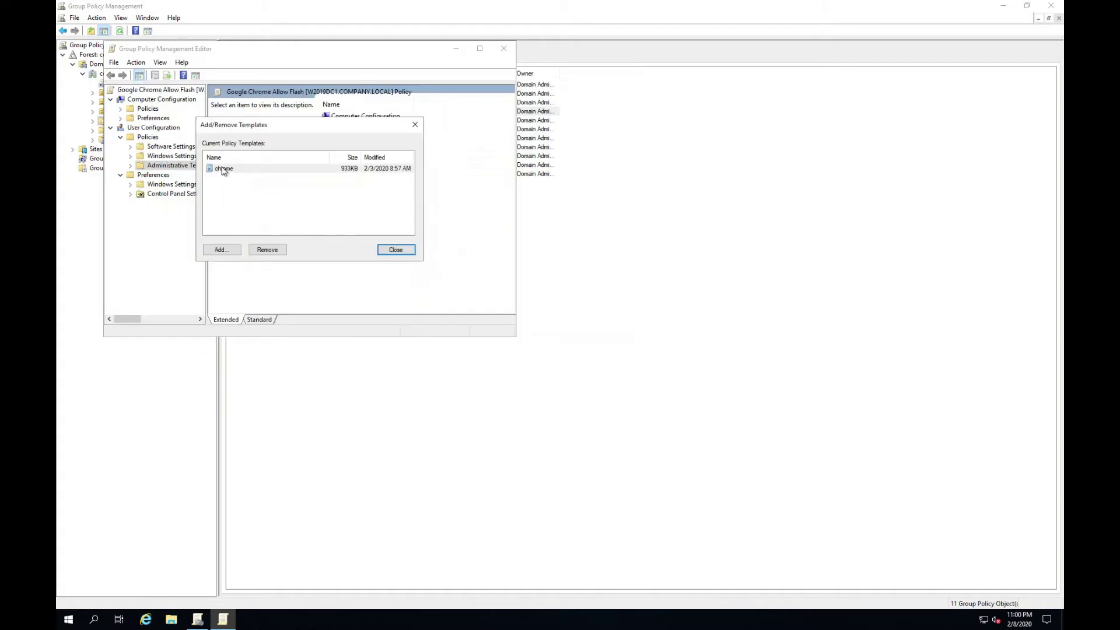
{"action": "left_click", "coordinate": [394, 250]}
{"action": "left_click_drag", "start_coordinate": [207, 158], "coordinate": [288, 172]}
Browse Classic Administrative Templates > Google > Google Chrome > Content settings and open Allow the Flash plugin on these sites.
{"action": "left_click", "coordinate": [480, 51]}
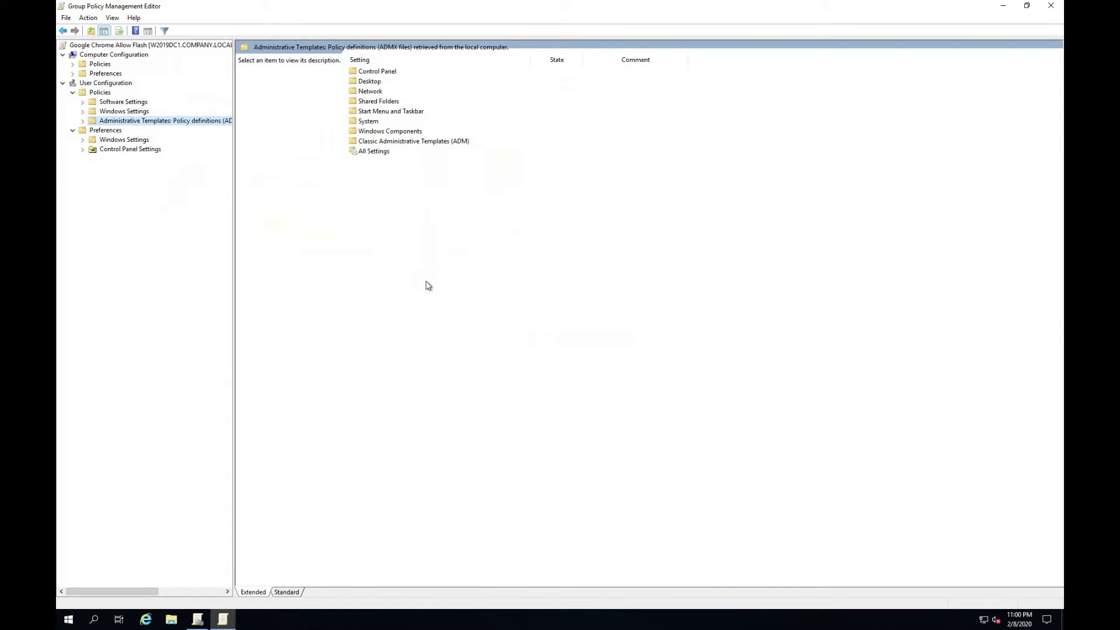
{"action": "double_click", "coordinate": [375, 140]}
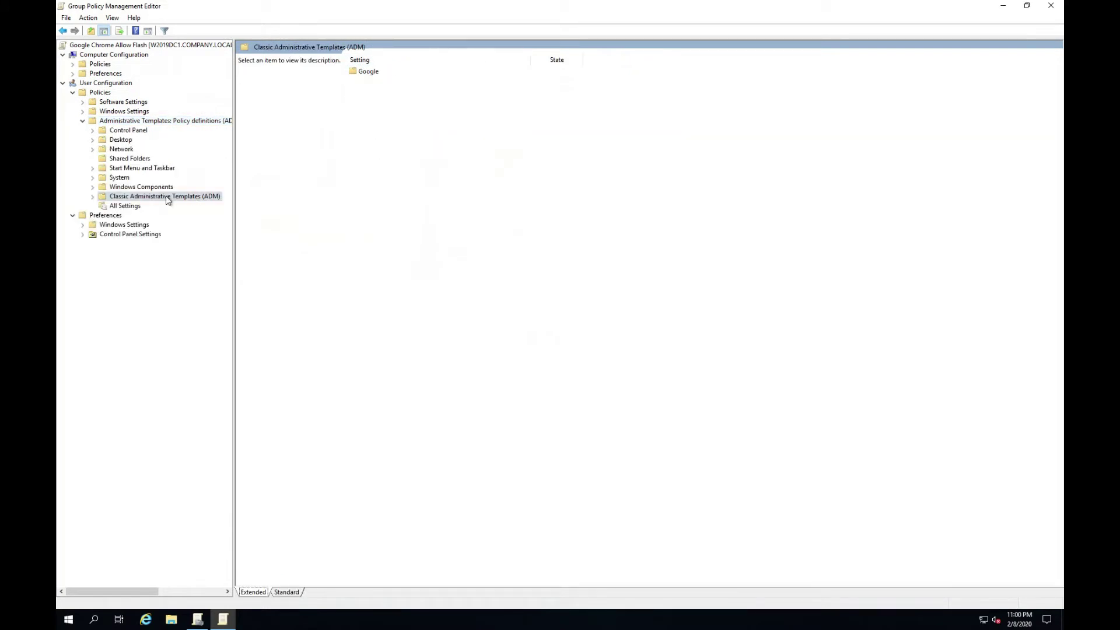
{"action": "double_click", "coordinate": [366, 72]}
{"action": "double_click", "coordinate": [377, 72]}
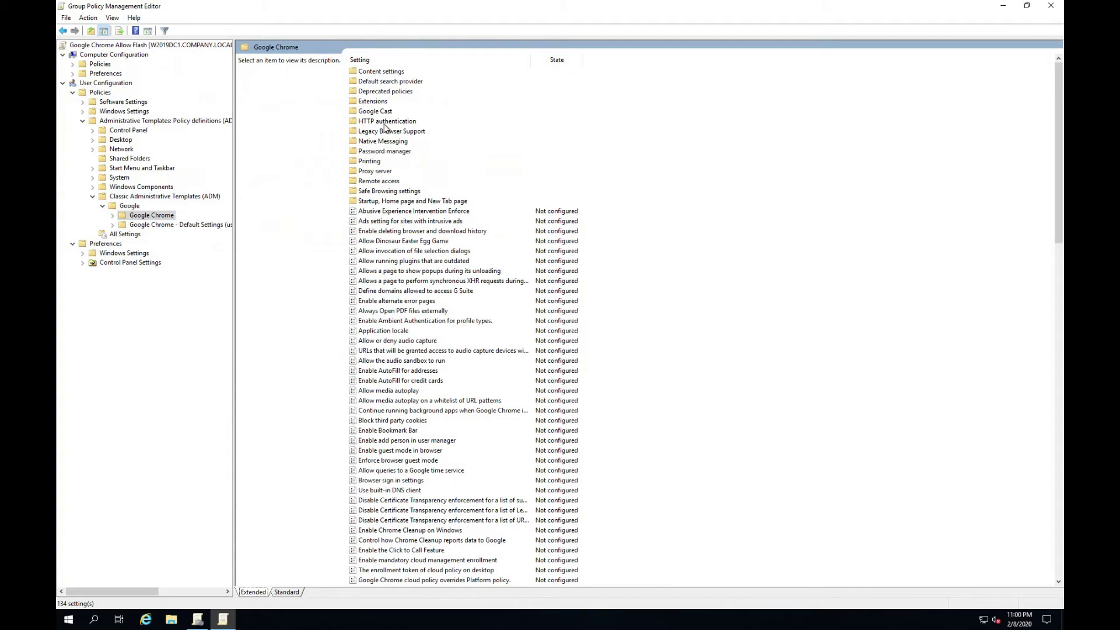
{"action": "double_click", "coordinate": [380, 71]}
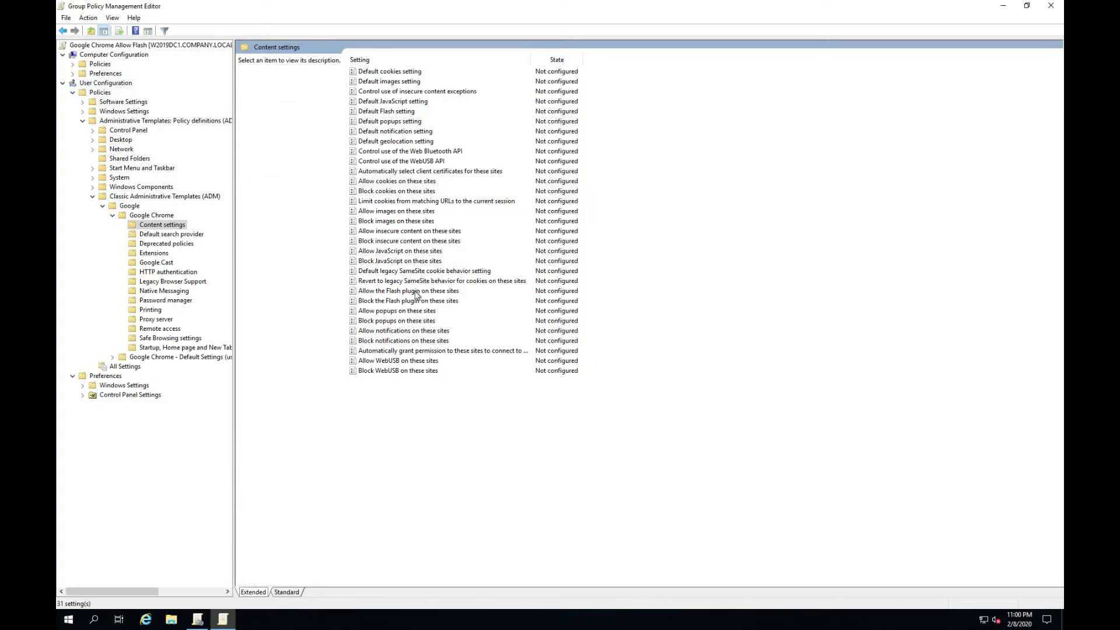
{"action": "left_click", "coordinate": [384, 292]}
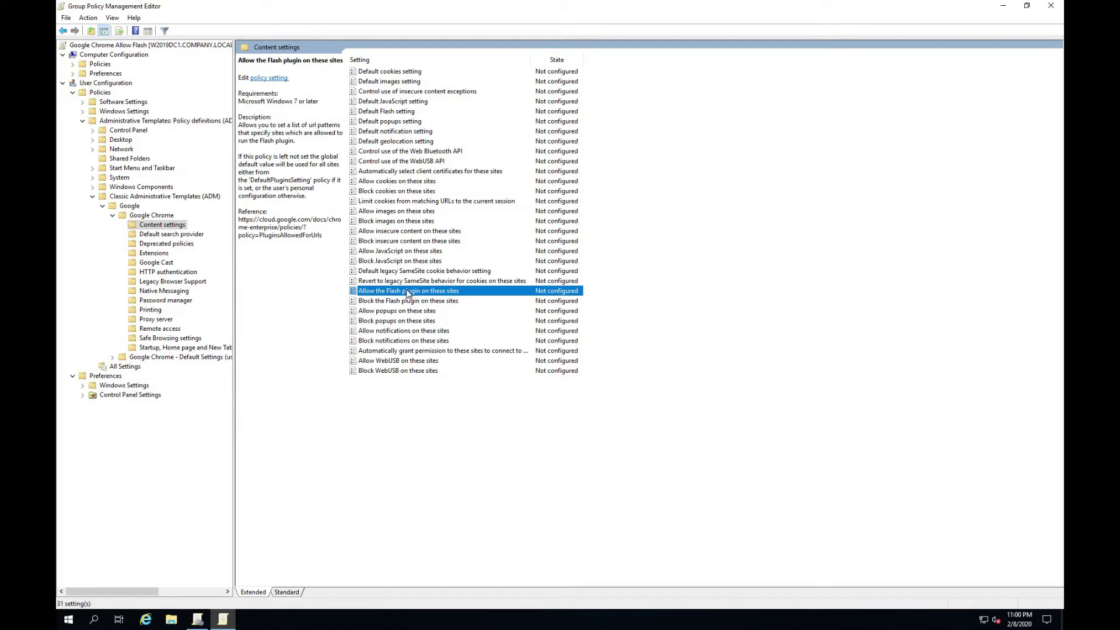
{"action": "double_click", "coordinate": [408, 293]}
{"action": "left_click", "coordinate": [201, 190]}
{"action": "left_click", "coordinate": [311, 268]}
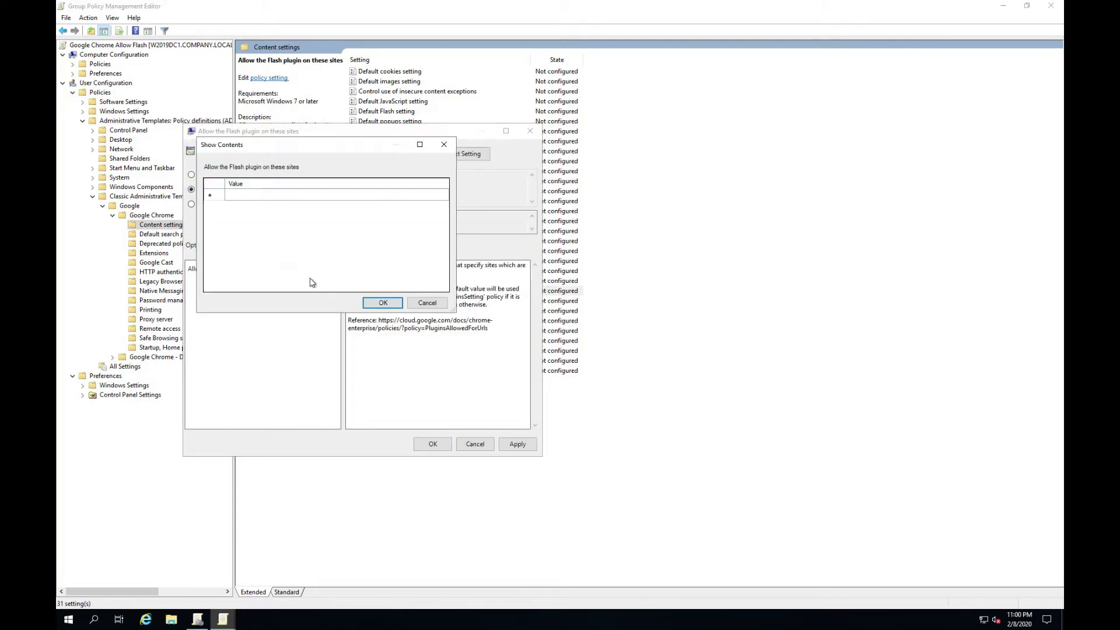
{"action": "double_click", "coordinate": [257, 194]}
{"action": "type", "text": "http"}
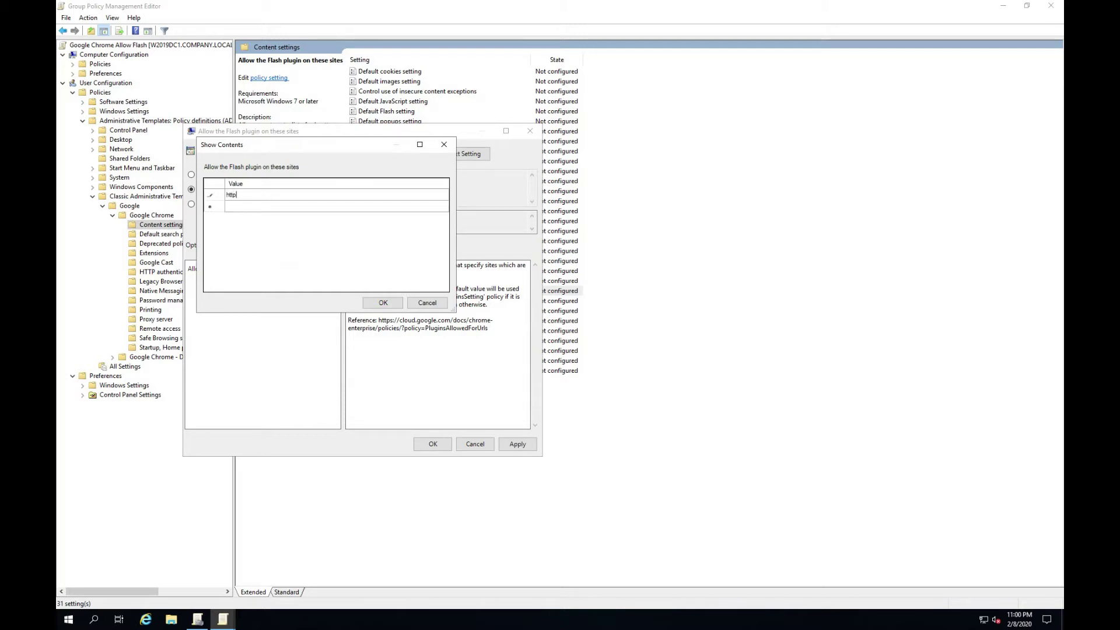
{"action": "type", "text": "://www.itsystem.tech"}
{"action": "left_click", "coordinate": [263, 211]}
{"action": "left_click", "coordinate": [255, 208]}
{"action": "type", "text": "http:"}
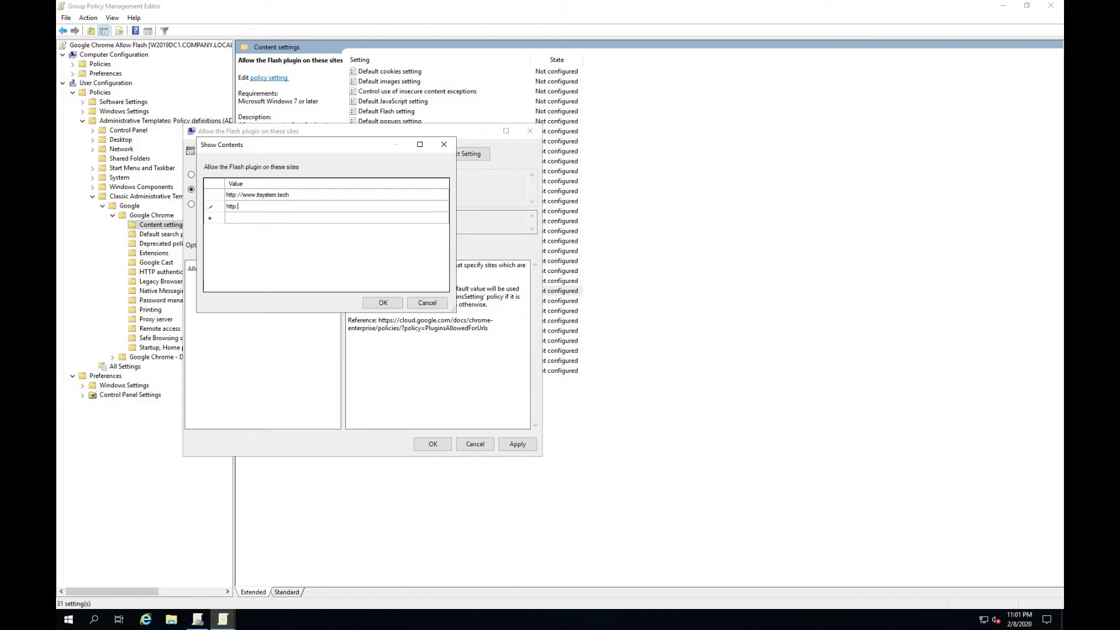
{"action": "type", "text": "//10.0."}
{"action": "left_click", "coordinate": [262, 218]}
{"action": "type", "text": "http://192.168.1.10"}
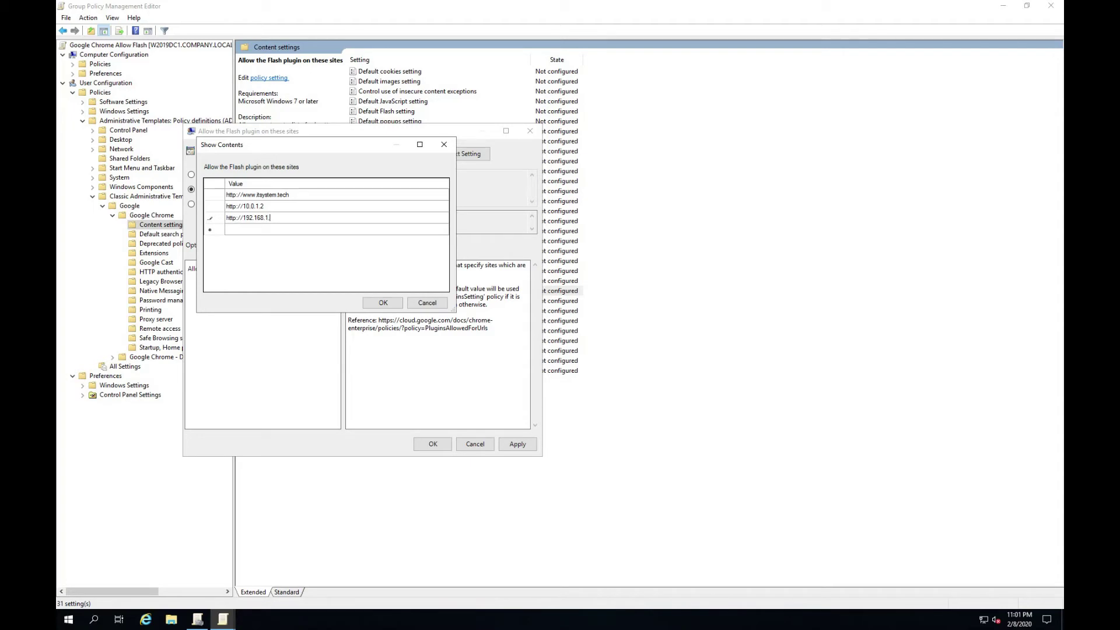
{"action": "left_click", "coordinate": [385, 303]}
{"action": "left_click", "coordinate": [517, 444]}
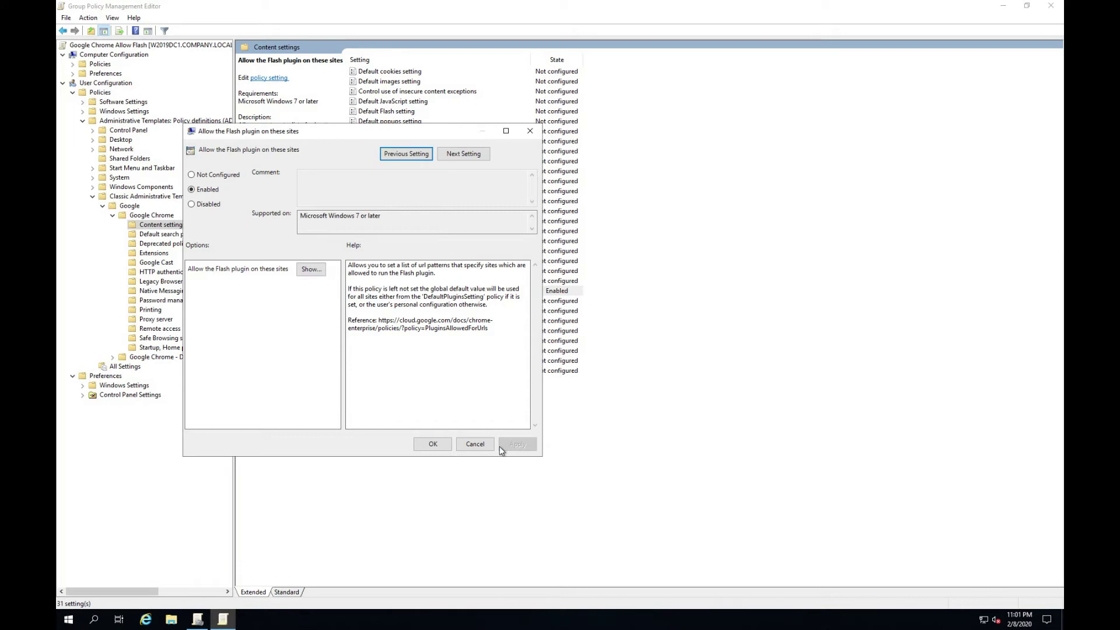
{"action": "left_click", "coordinate": [432, 444]}
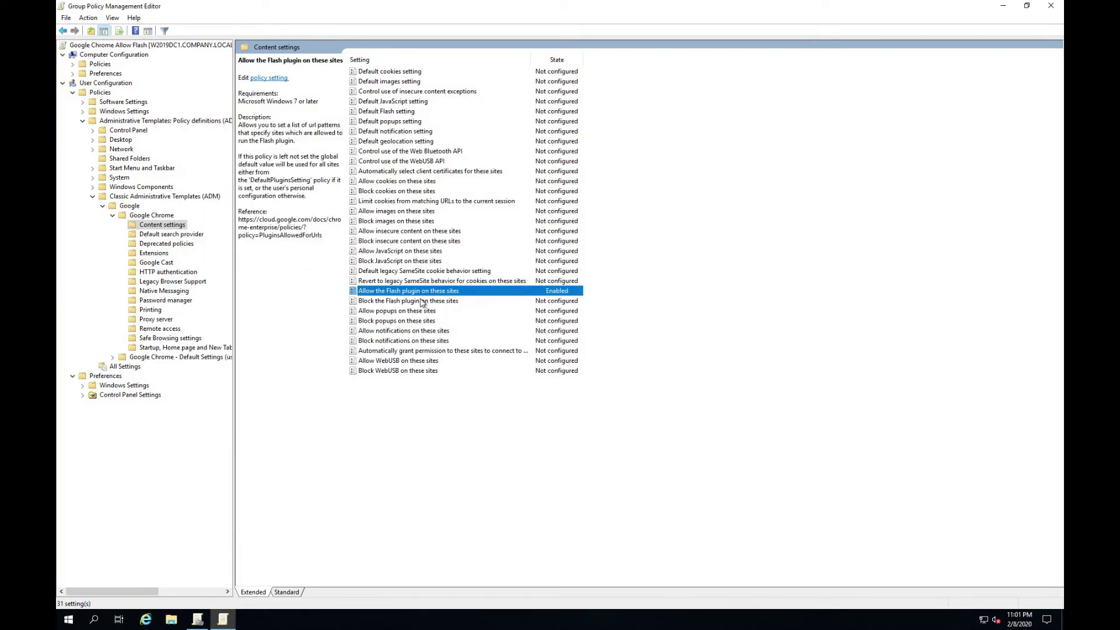
{"action": "double_click", "coordinate": [441, 302]}
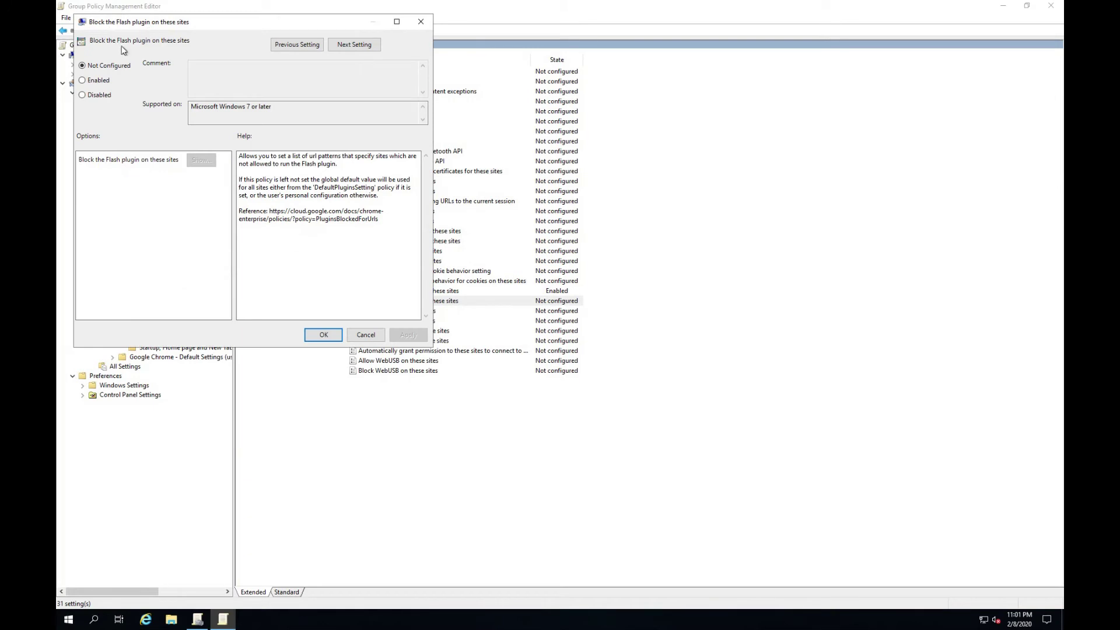
{"action": "left_click", "coordinate": [98, 82]}
{"action": "left_click", "coordinate": [204, 163]}
{"action": "left_click", "coordinate": [125, 88]}
{"action": "left_click", "coordinate": [128, 86]}
{"action": "type", "text": "h"}
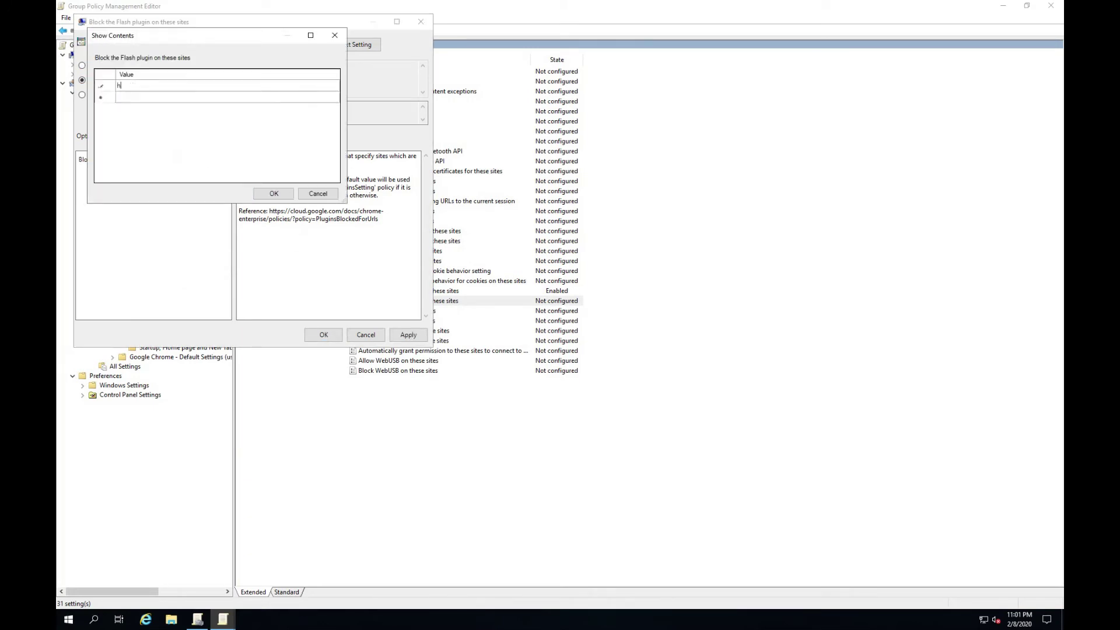
{"action": "type", "text": "ttp://www.company.com"}
{"action": "left_click", "coordinate": [147, 100]}
{"action": "left_click", "coordinate": [142, 100]}
{"action": "type", "text": "http"}
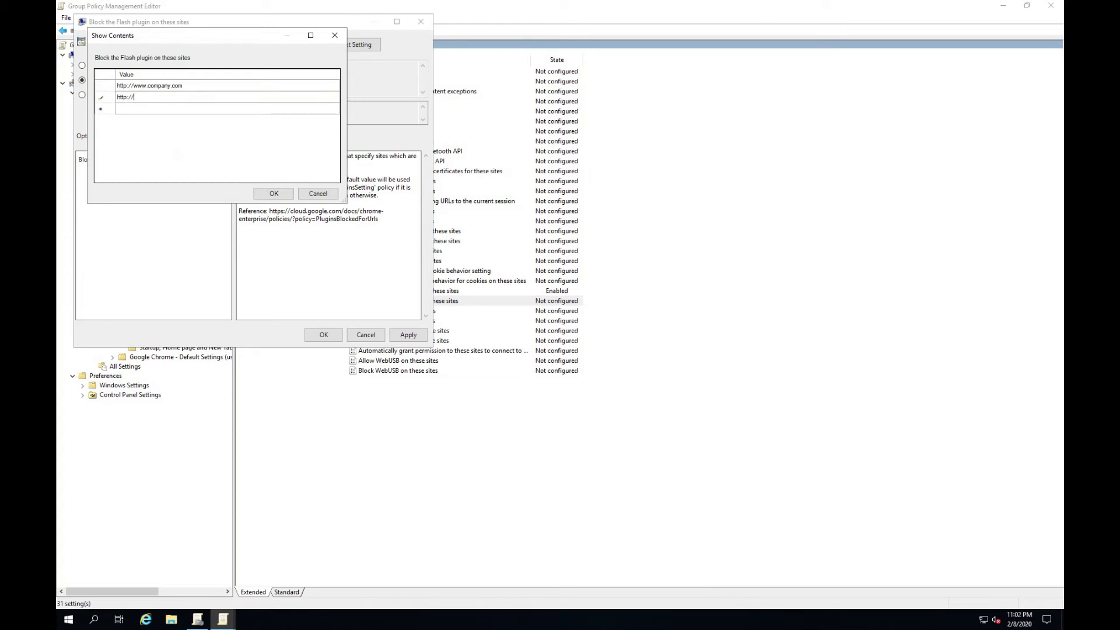
{"action": "type", "text": "://192.168.1.50"}
{"action": "left_click", "coordinate": [141, 109]}
{"action": "left_click", "coordinate": [141, 109]}
{"action": "left_click", "coordinate": [277, 194]}
{"action": "left_click", "coordinate": [408, 335]}
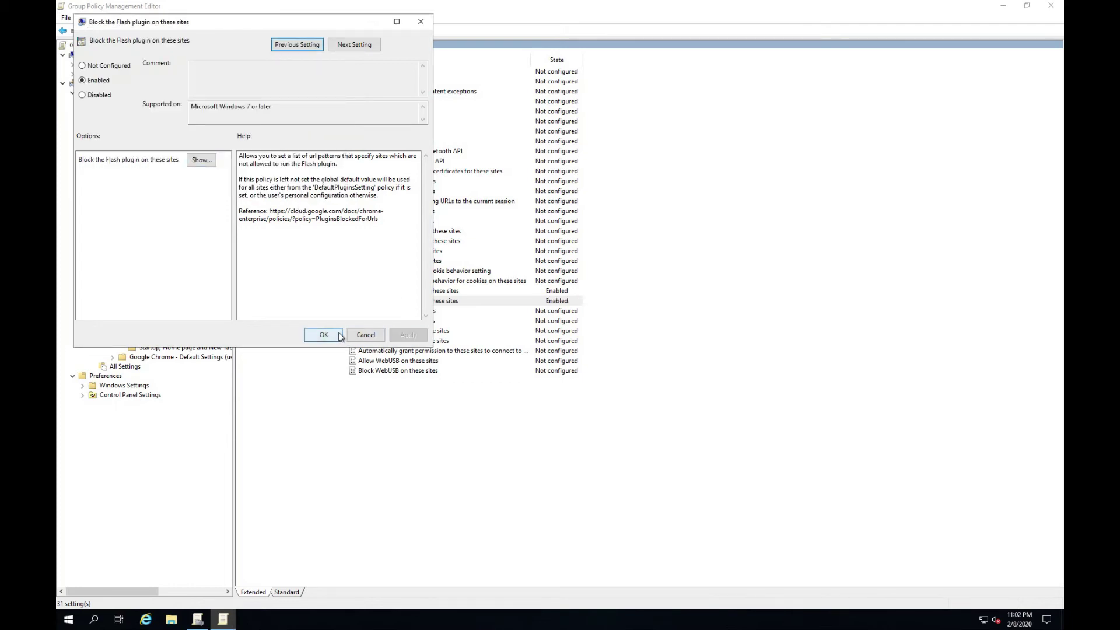
{"action": "left_click", "coordinate": [323, 335]}
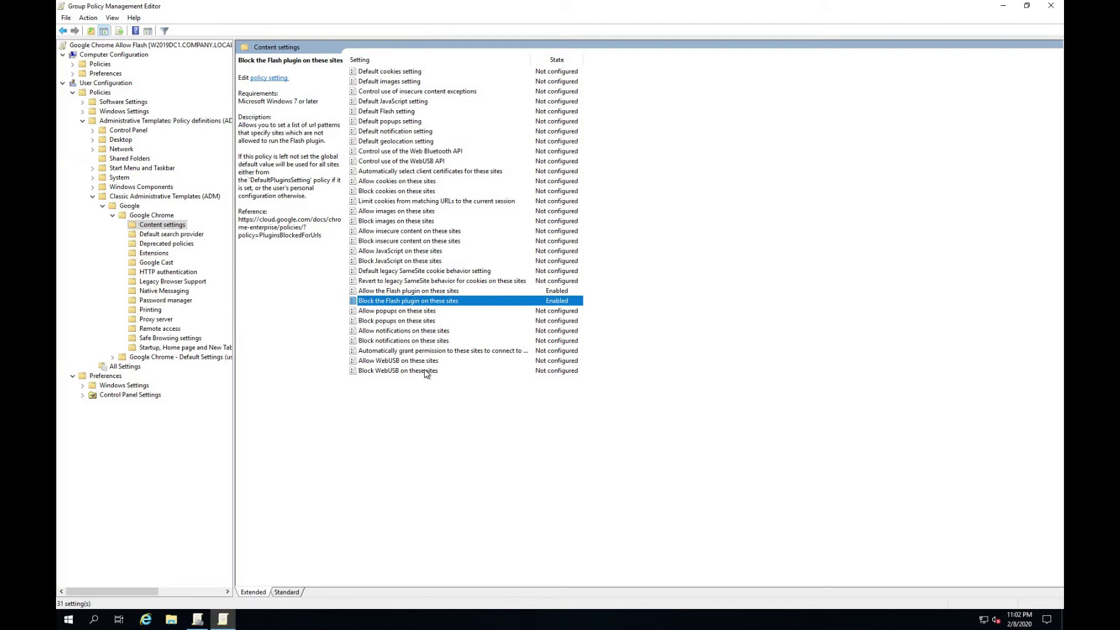
Close the editor and link the Google Chrome Allow Flash GPO to the Company ALL OU.
{"action": "left_click", "coordinate": [1057, 8]}
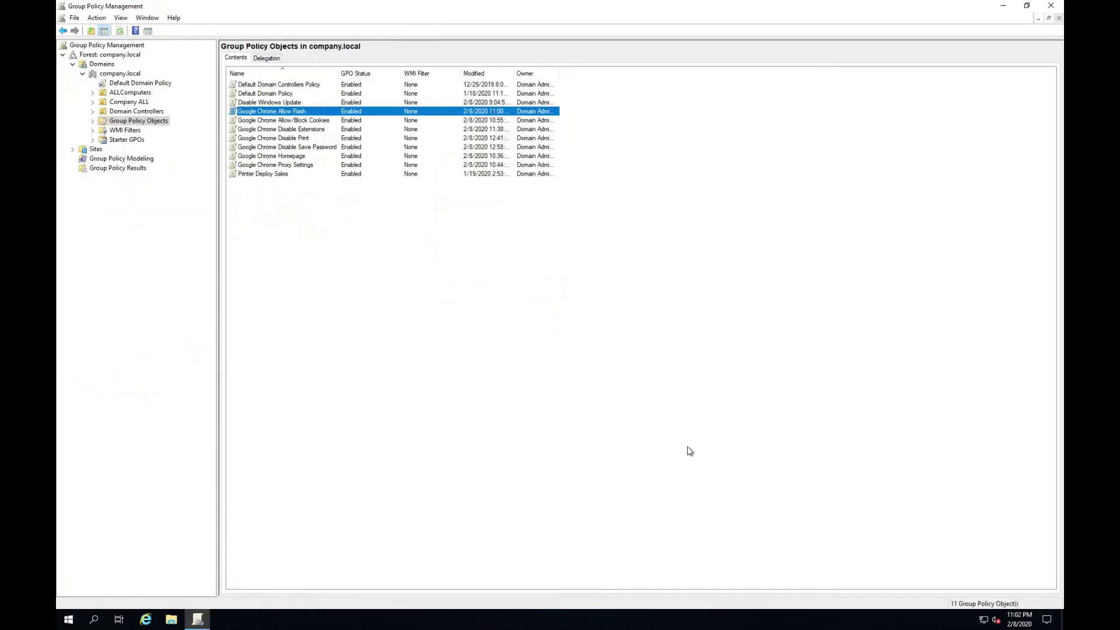
{"action": "left_click", "coordinate": [295, 225]}
{"action": "right_click", "coordinate": [119, 102]}
{"action": "left_click", "coordinate": [153, 123]}
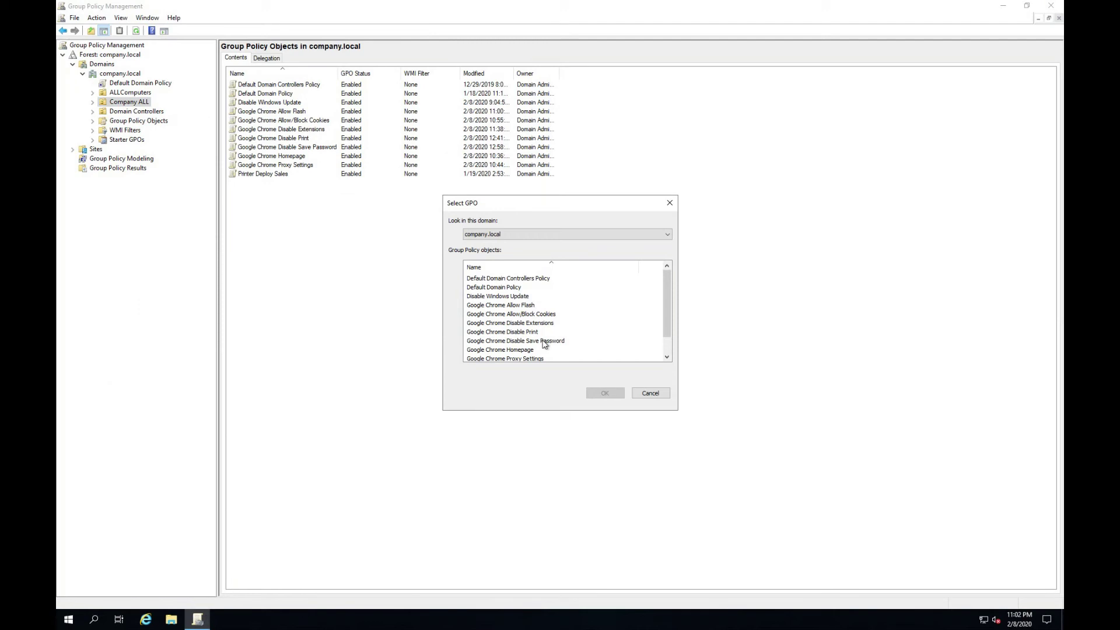
{"action": "left_click", "coordinate": [521, 308]}
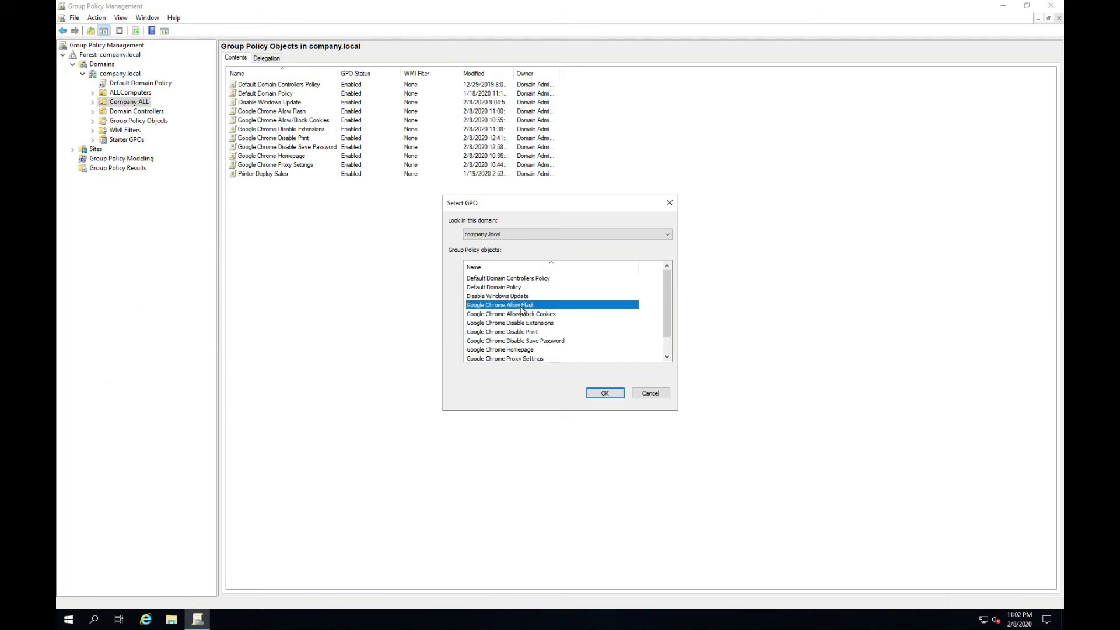
{"action": "left_click", "coordinate": [598, 392]}
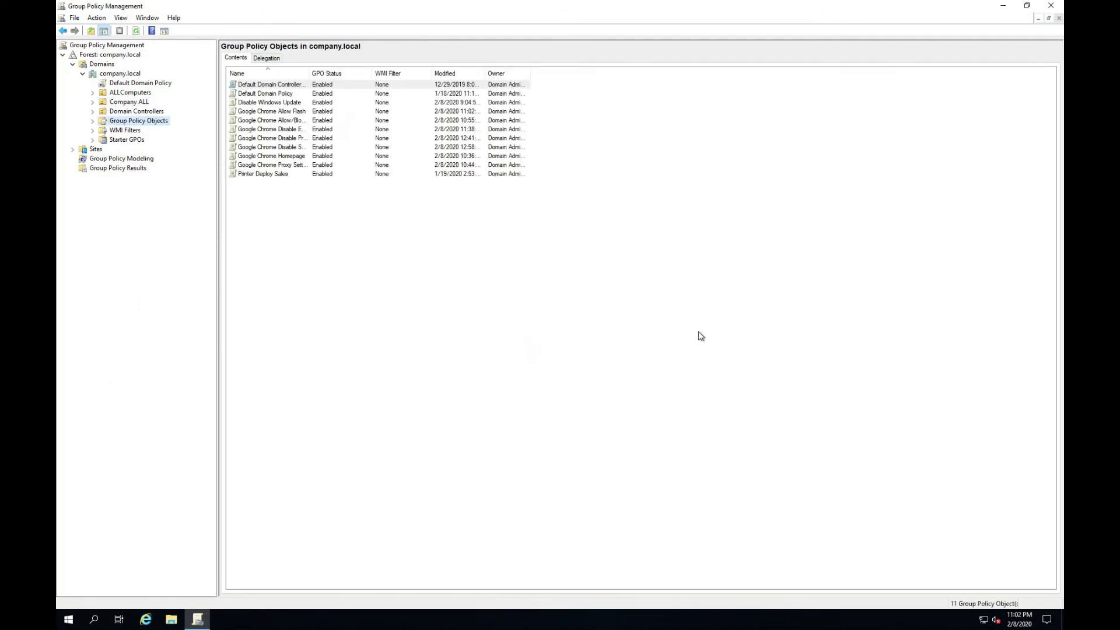
Close Group Policy Management and refresh the desktop.
{"action": "left_click", "coordinate": [1050, 5]}
{"action": "right_click", "coordinate": [311, 415]}
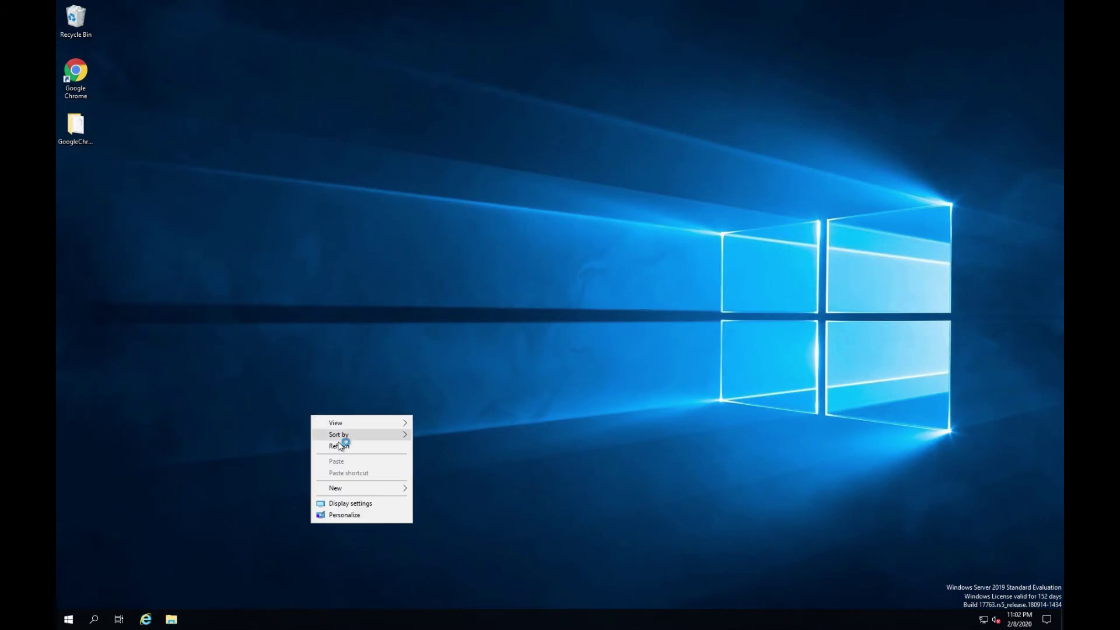
{"action": "left_click", "coordinate": [338, 442]}
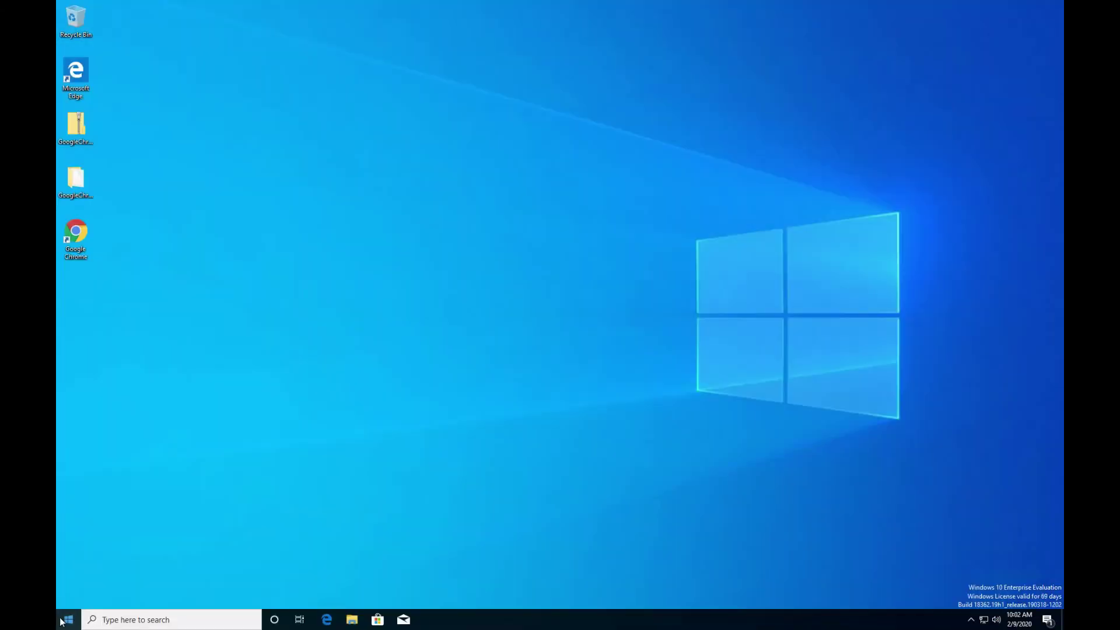
Run gpupdate /force in a Command Prompt started from Run, then close the window.
{"action": "right_click", "coordinate": [68, 619]}
{"action": "left_click", "coordinate": [98, 564]}
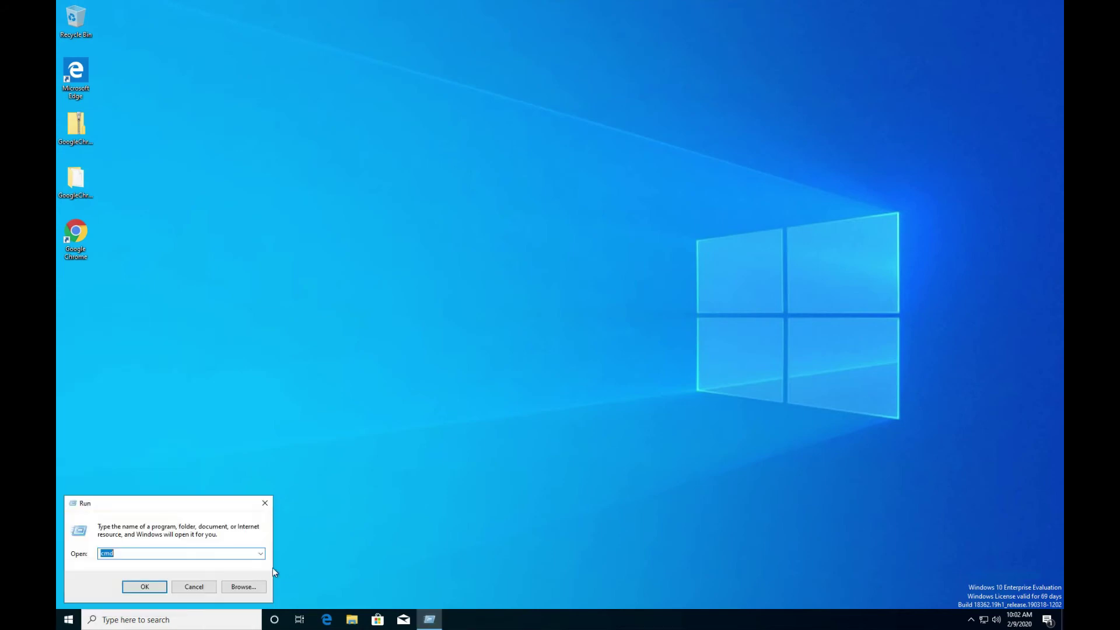
{"action": "type", "text": "cmd"}
{"action": "key", "text": "Return"}
{"action": "type", "text": "gpupdate /force"}
{"action": "key", "text": "Return"}
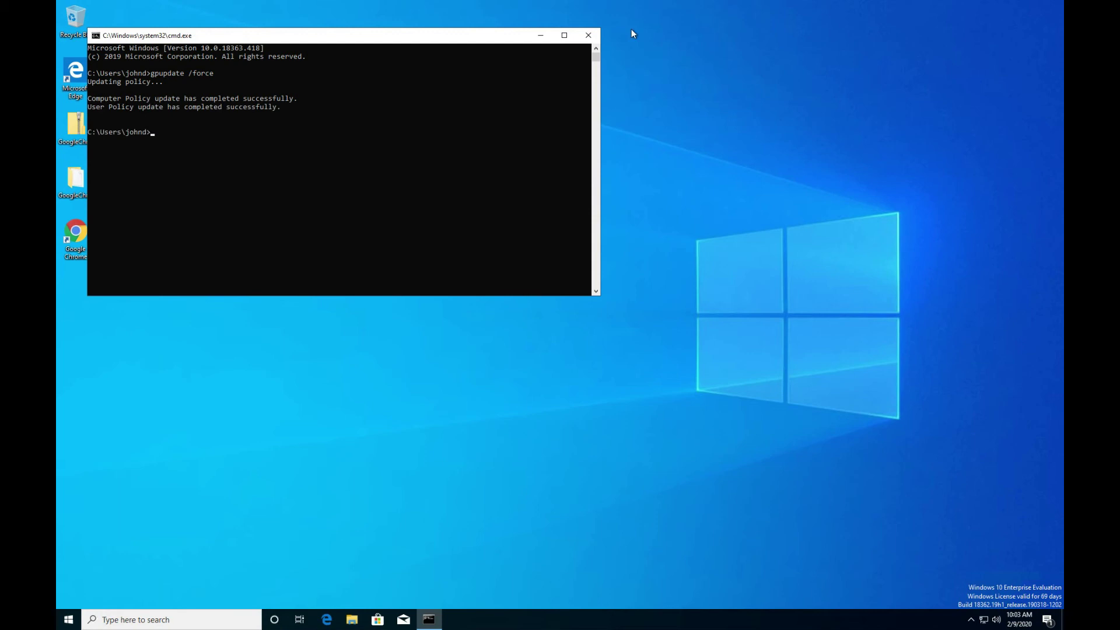
{"action": "left_click", "coordinate": [587, 35]}
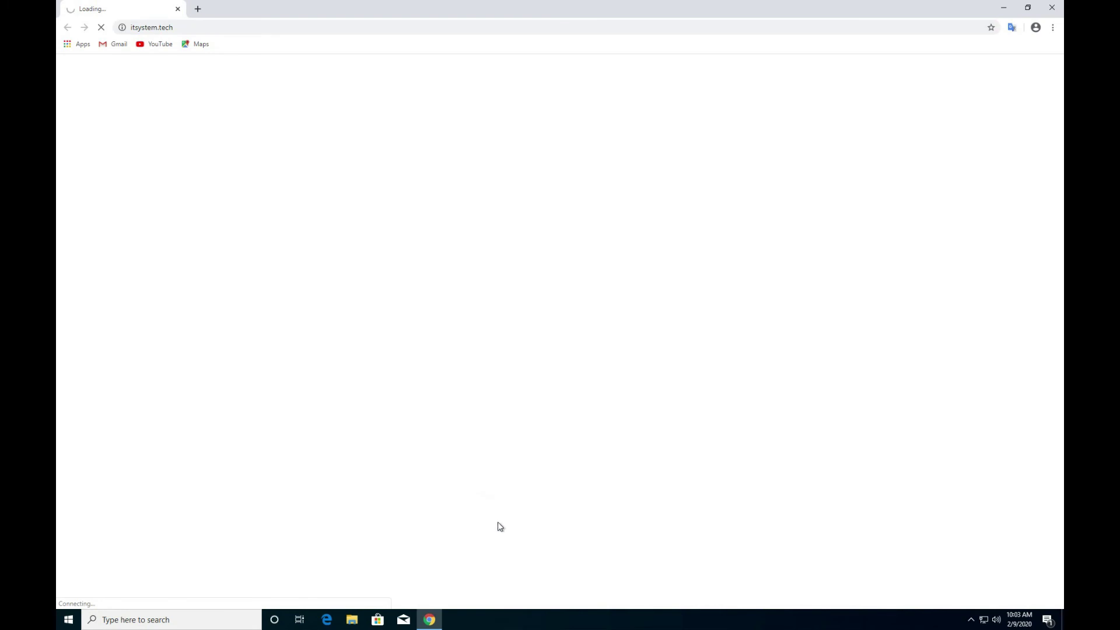
Navigate Chrome Settings > Advanced > Privacy and security > Site Settings > Flash.
{"action": "left_click", "coordinate": [1052, 27]}
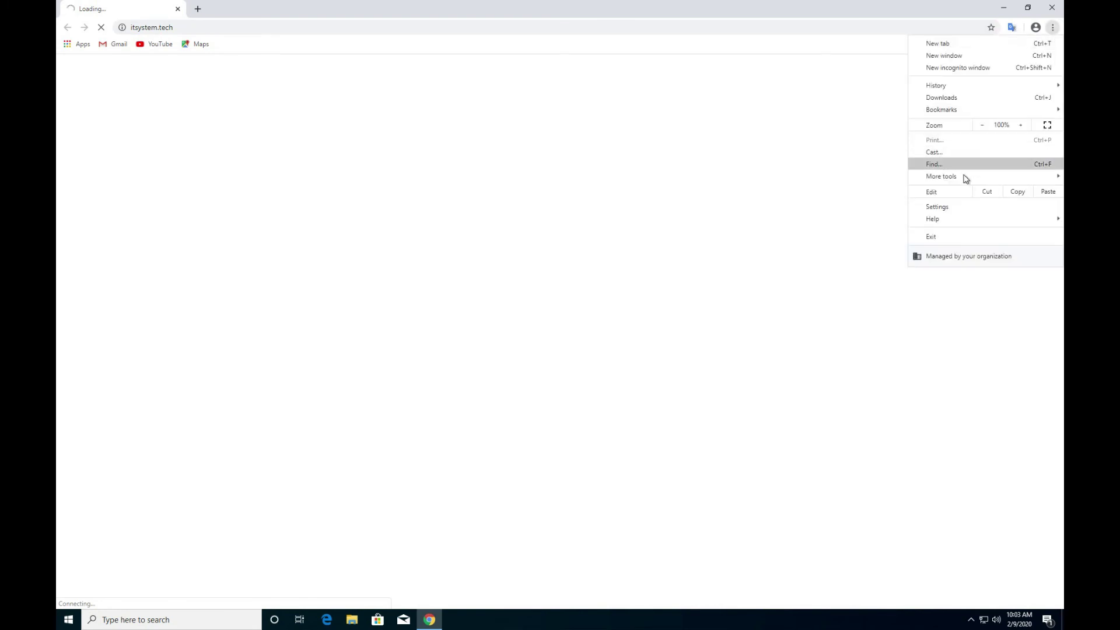
{"action": "left_click", "coordinate": [951, 208]}
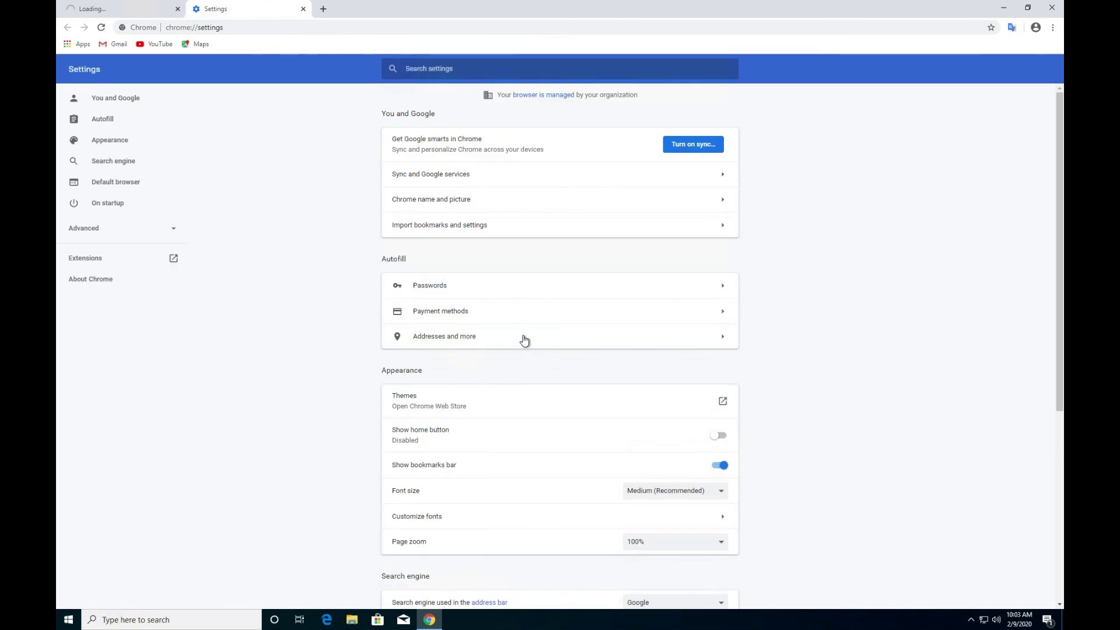
{"action": "left_click", "coordinate": [100, 231]}
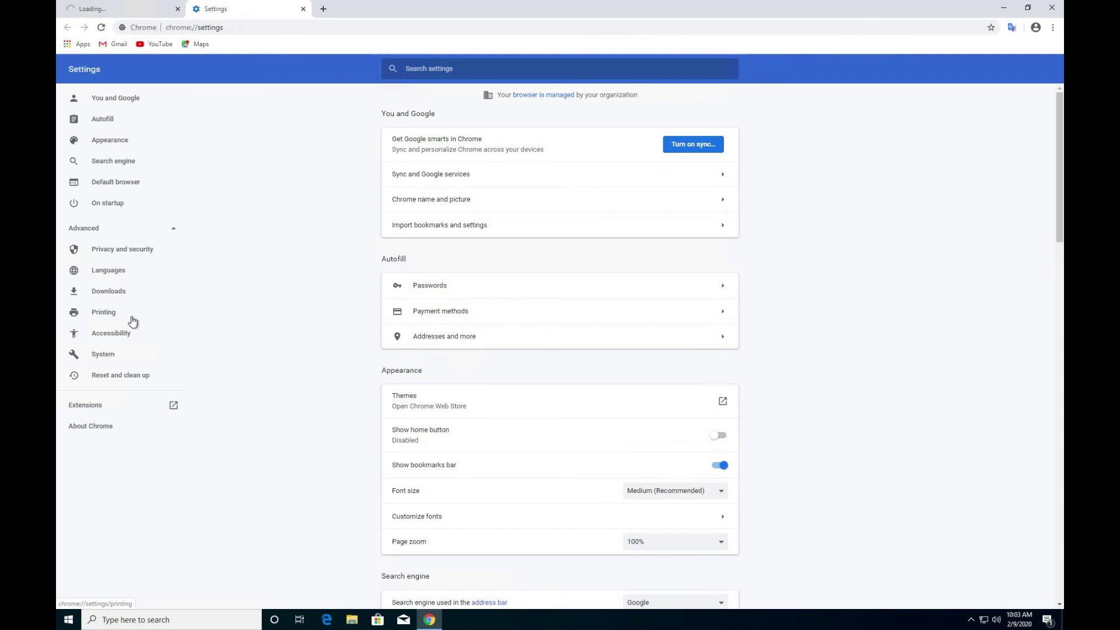
{"action": "left_click", "coordinate": [122, 251]}
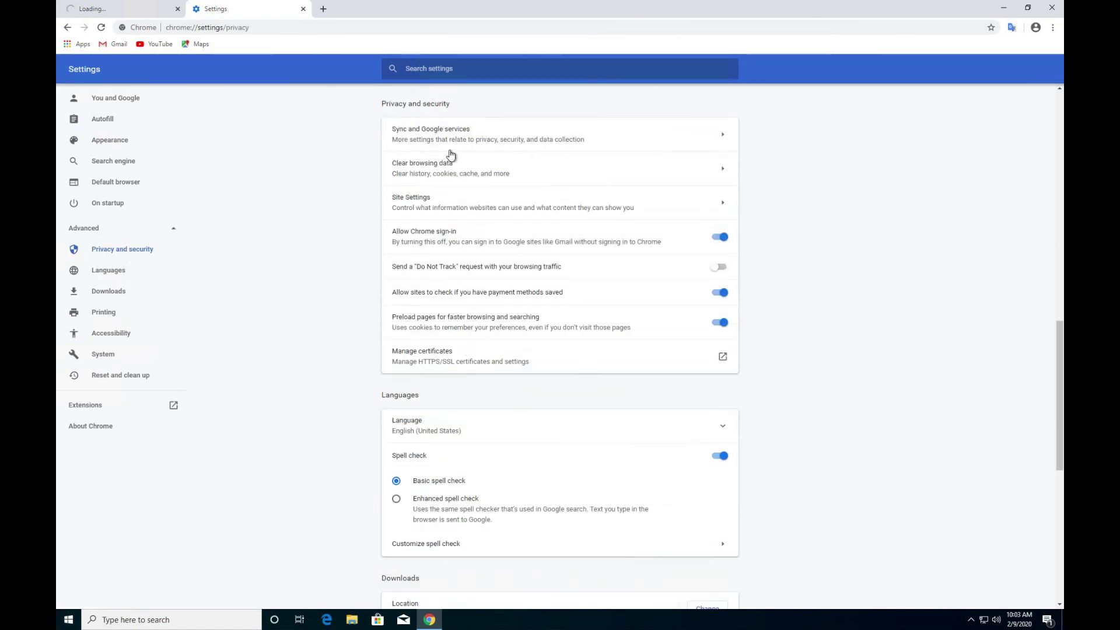
{"action": "left_click", "coordinate": [424, 204]}
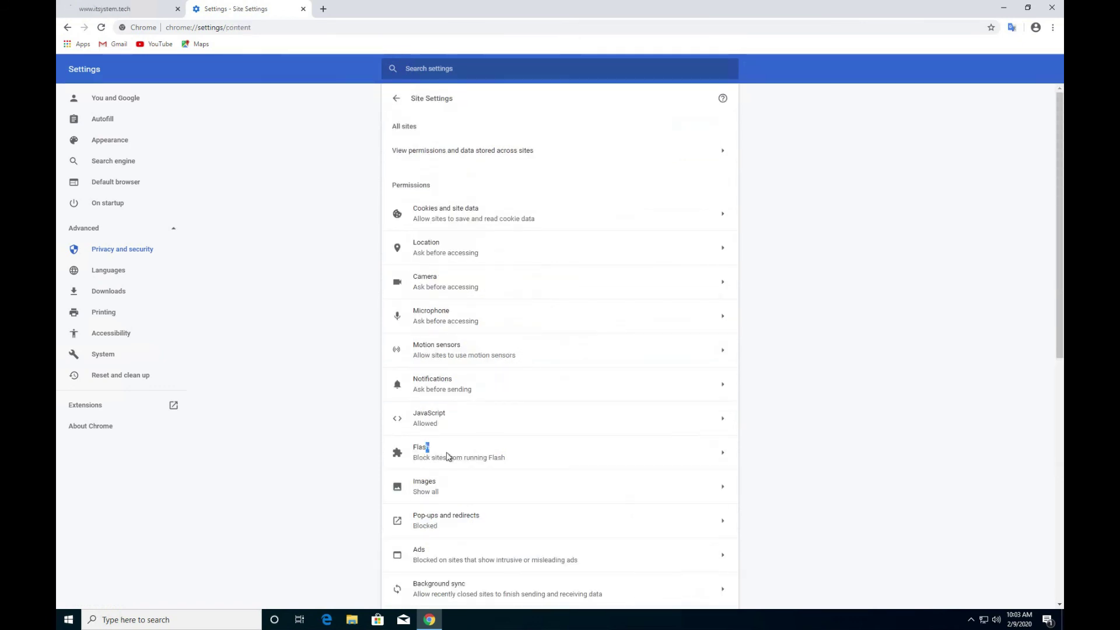
{"action": "left_click", "coordinate": [428, 452]}
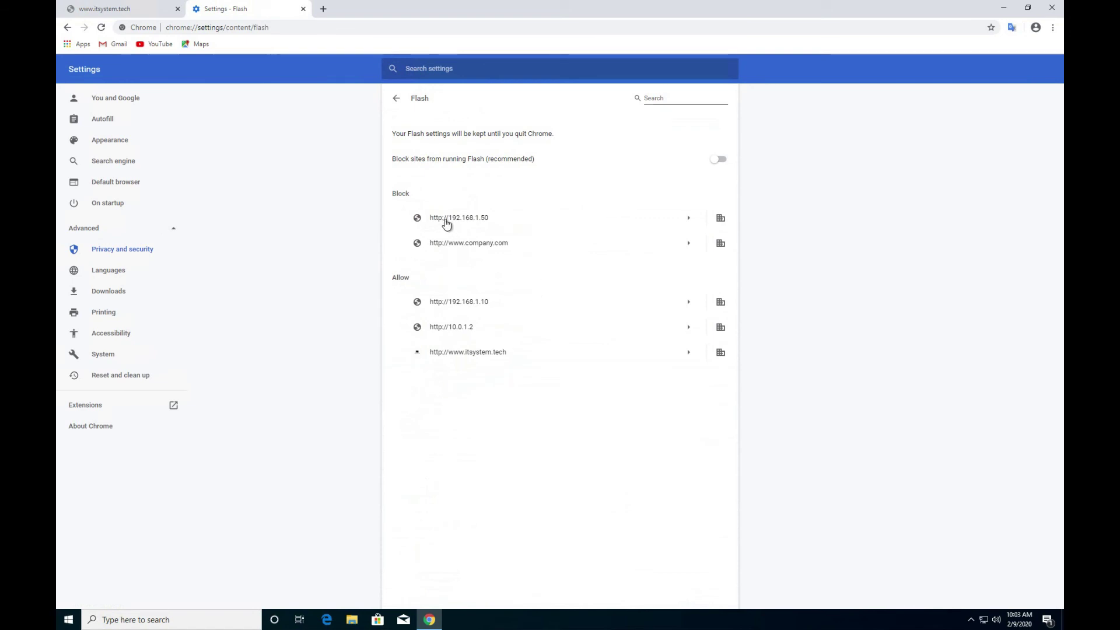